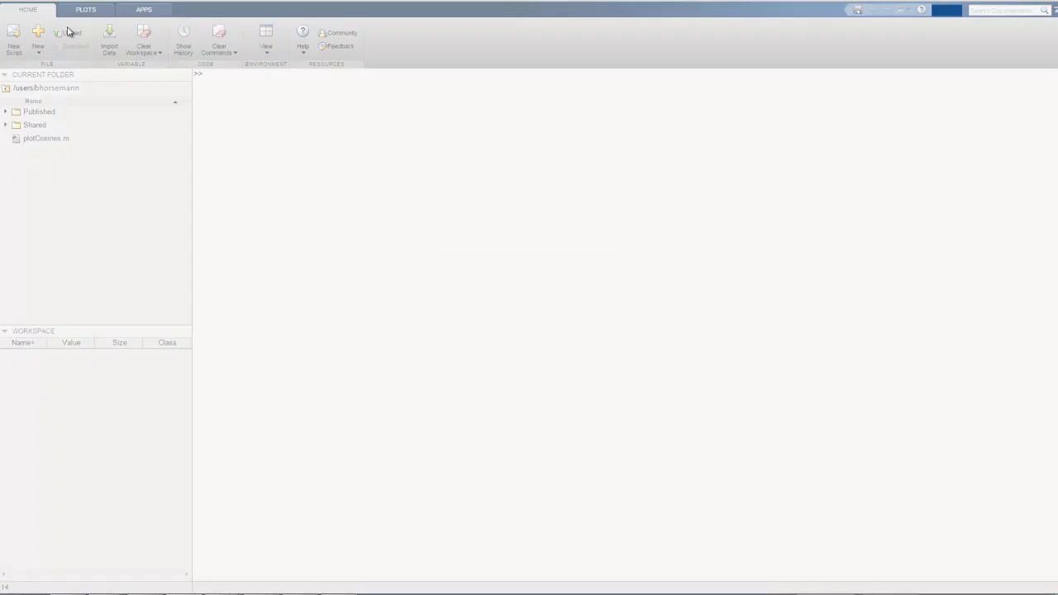
# Bring up the Upload Files dialog from the HOME tools
pyautogui.click(68, 32)
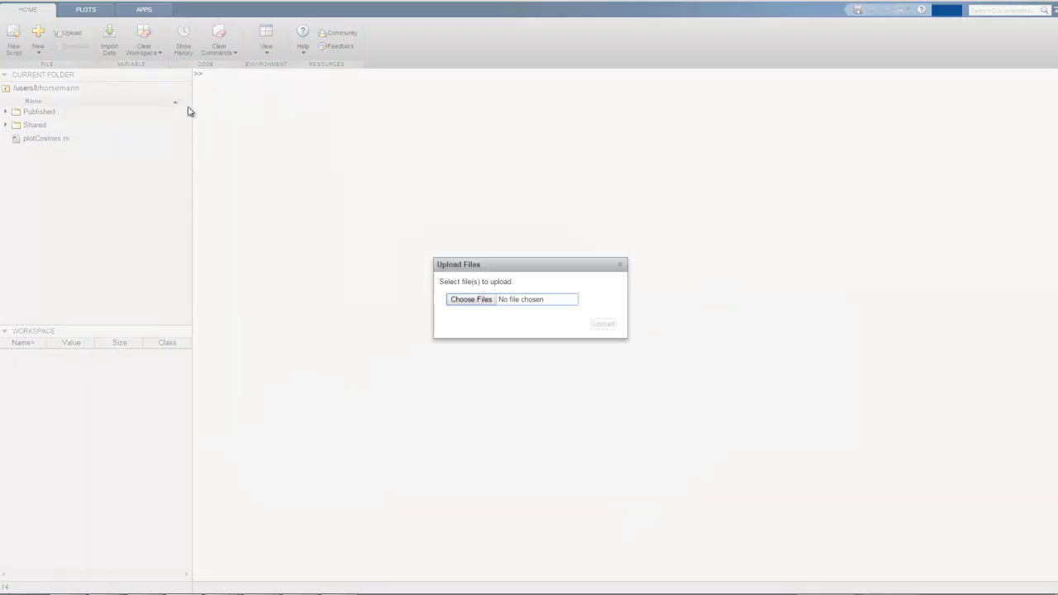
# Upload avgTemp.mat and dailyTemp.mat into the current folder and acknowledge the finished upload
pyautogui.click(449, 300)
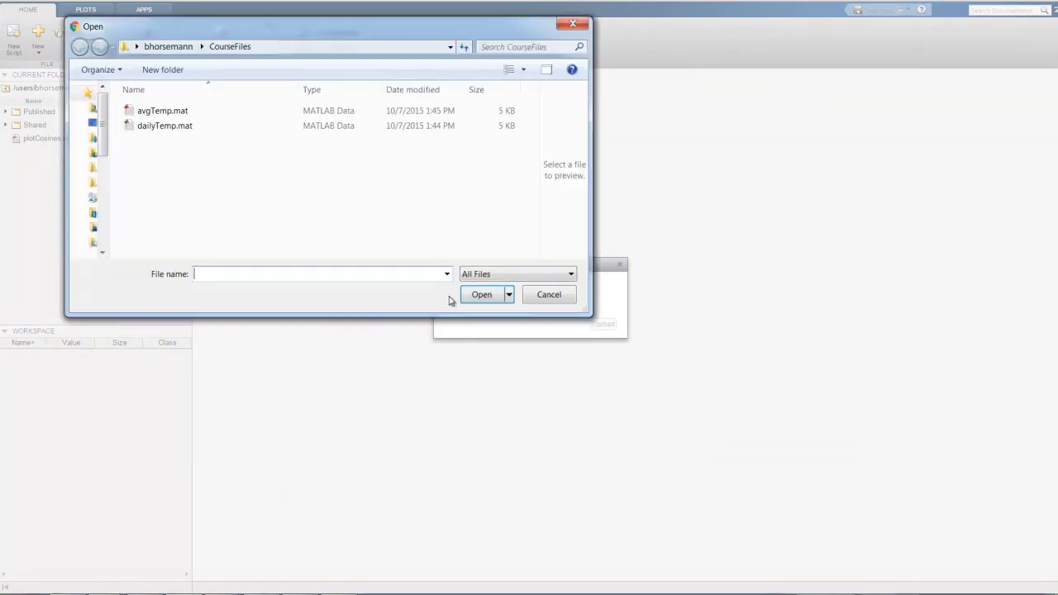
pyautogui.click(172, 112)
pyautogui.keyDown('ctrl'); pyautogui.click(167, 126); pyautogui.keyUp('ctrl')
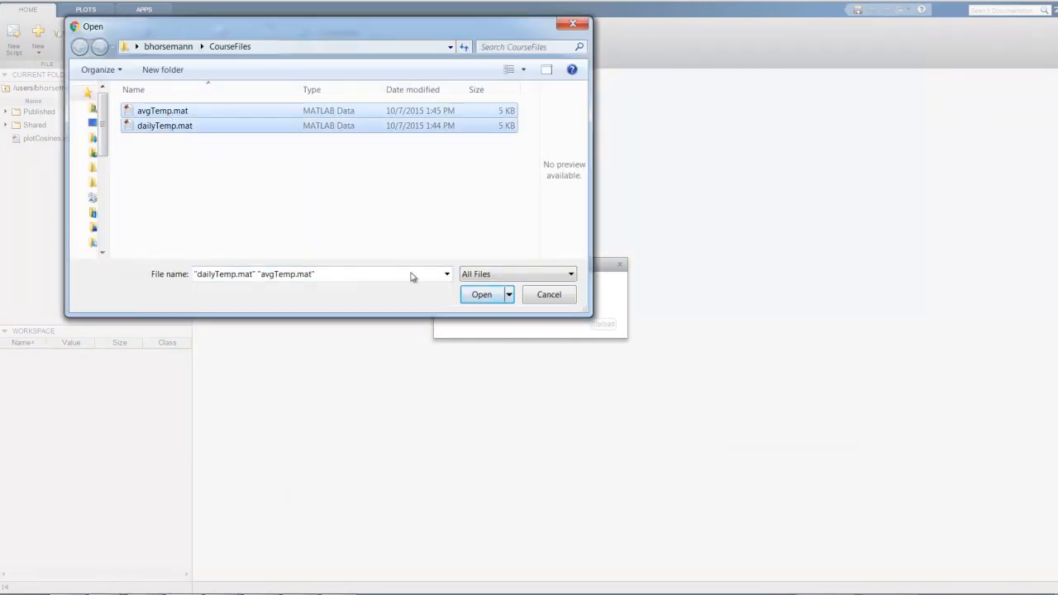
pyautogui.click(475, 295)
pyautogui.click(603, 327)
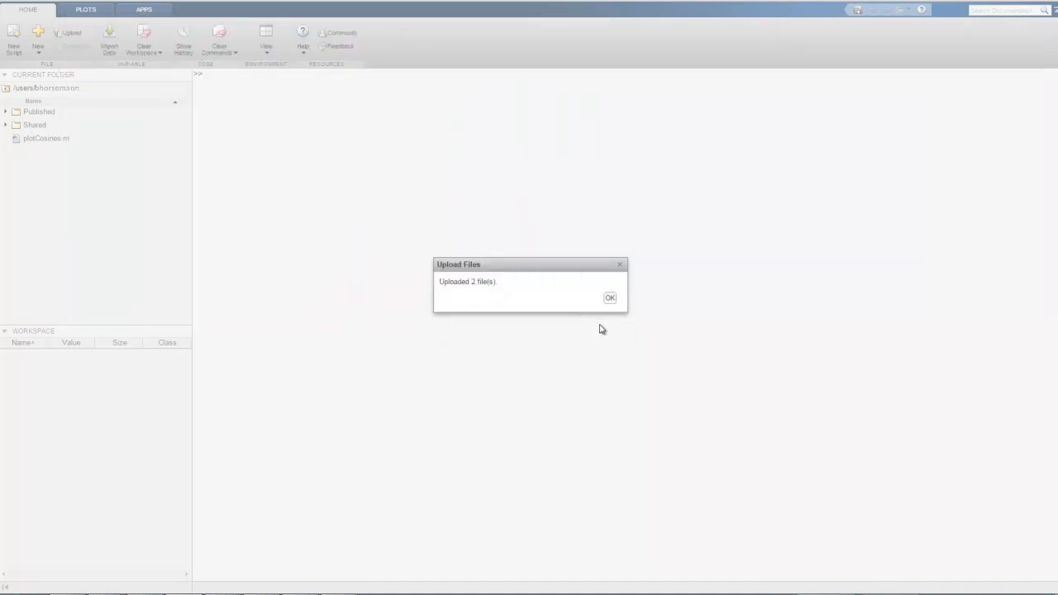
pyautogui.click(610, 302)
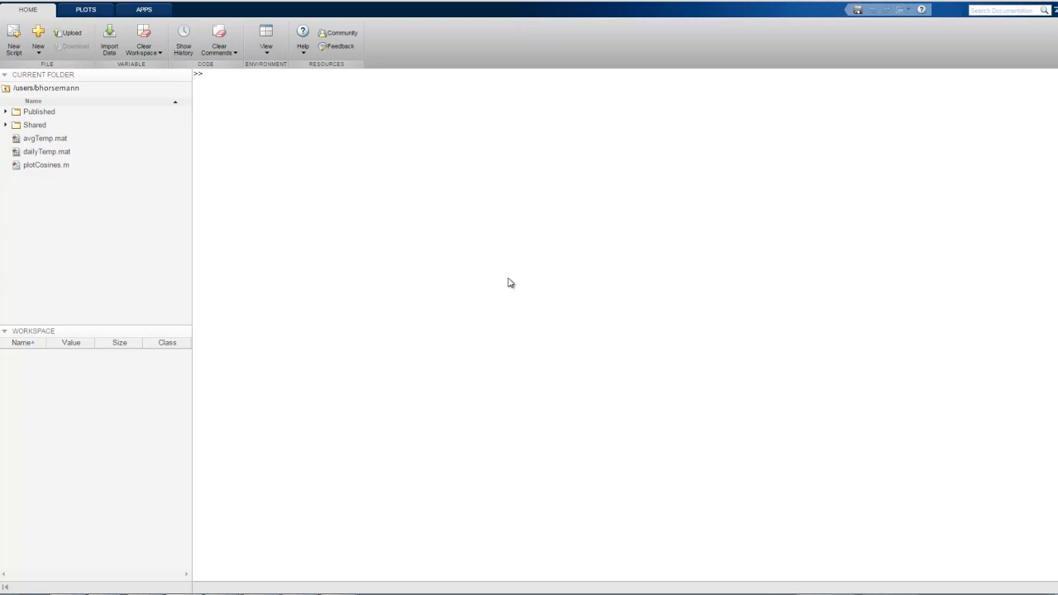
pyautogui.click(39, 50)
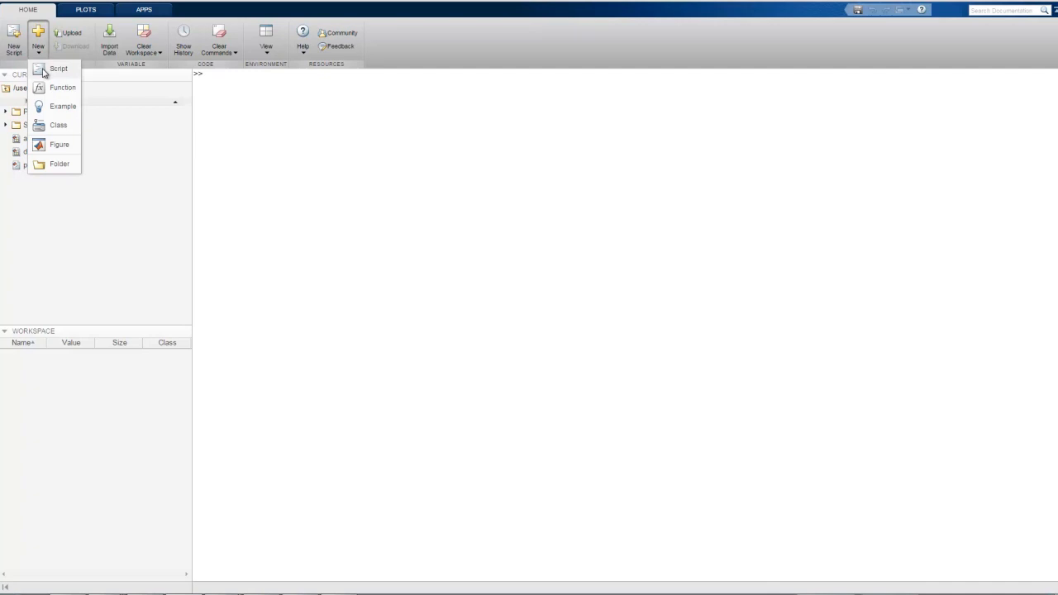
# Create a new script named homework1.m and place the cursor in its editor
pyautogui.click(45, 73)
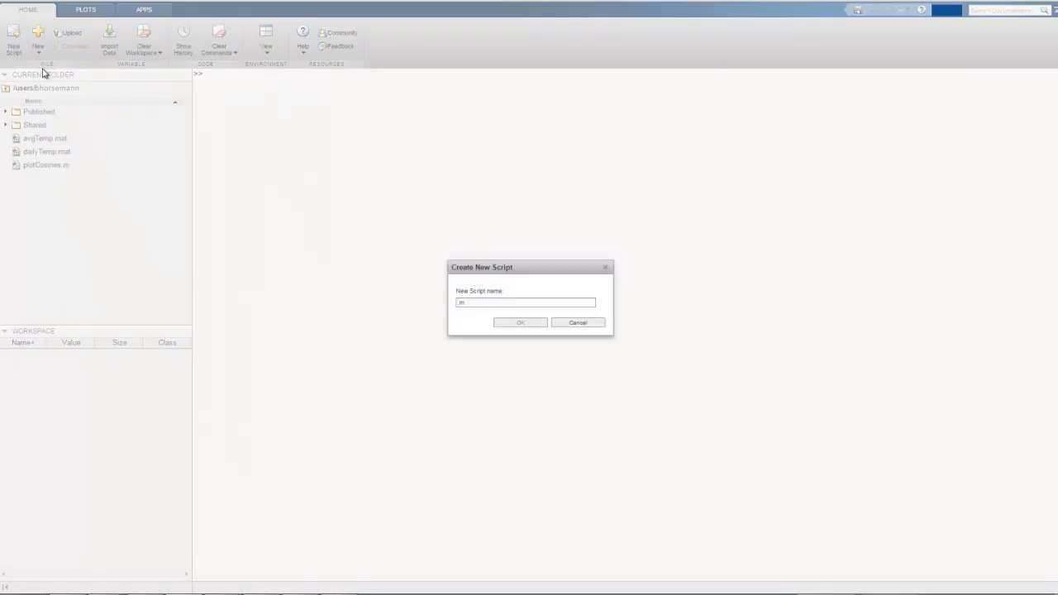
pyautogui.write('homework1')
pyautogui.click(519, 322)
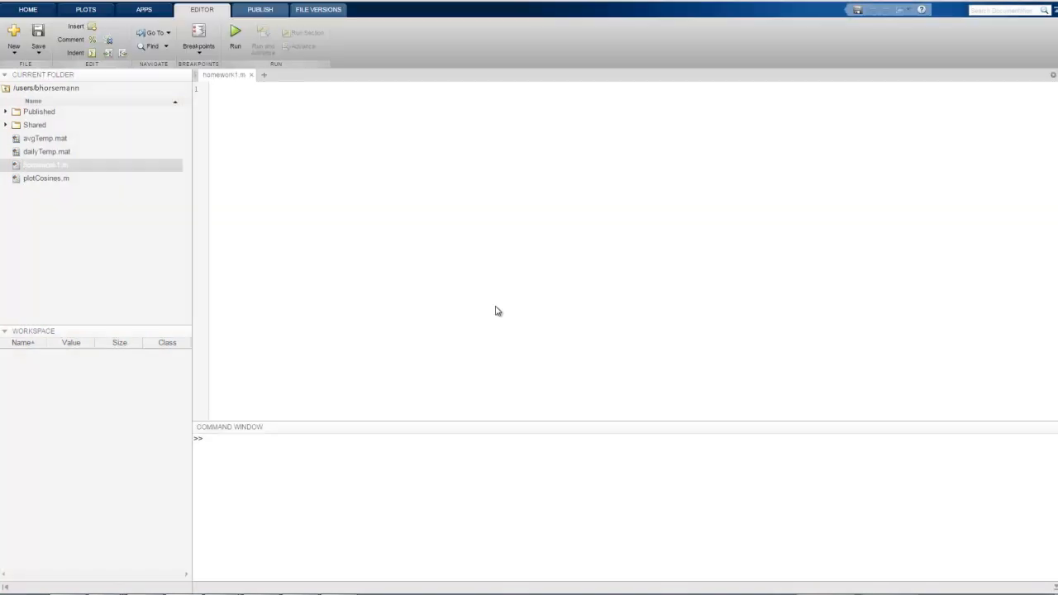
pyautogui.click(289, 129)
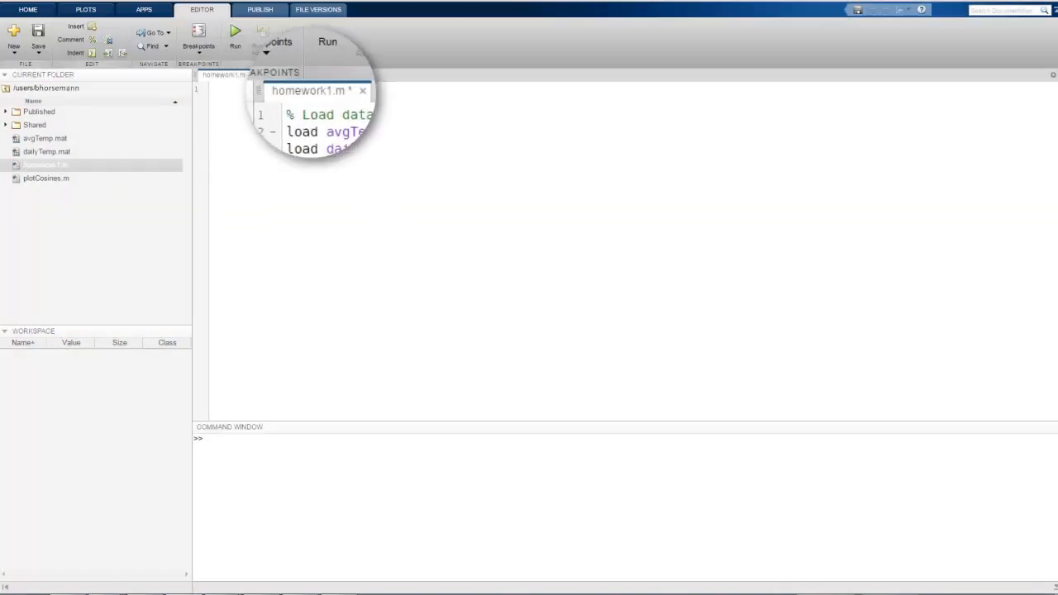
pyautogui.write('% Load data load avgTemp load dailyTemp % Q1: Was 2014 warmer or deviation = dailyTemp - ')
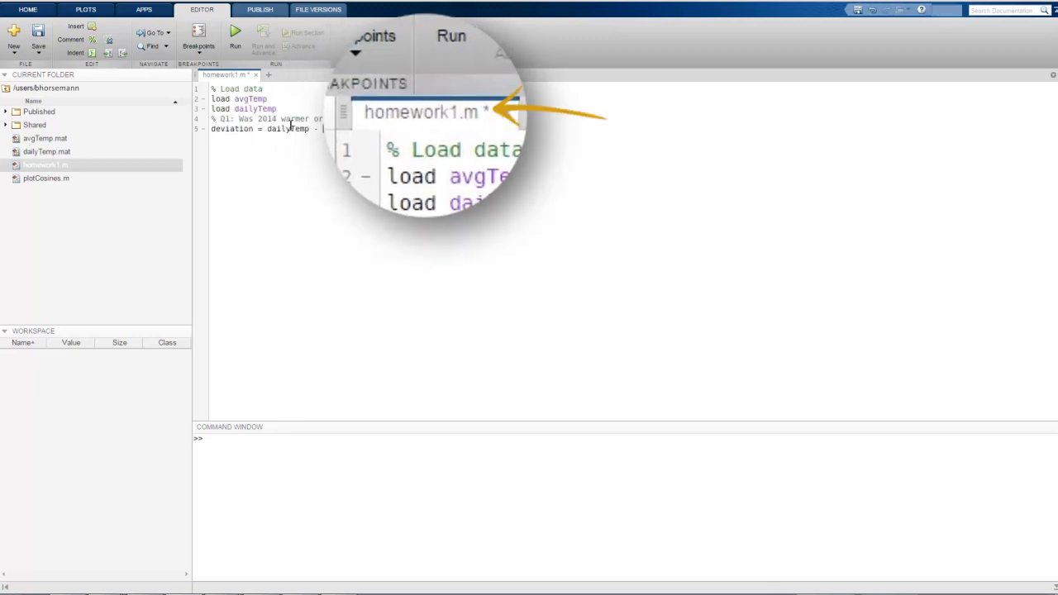
pyautogui.write(' avgDeviation = mean(deviation')
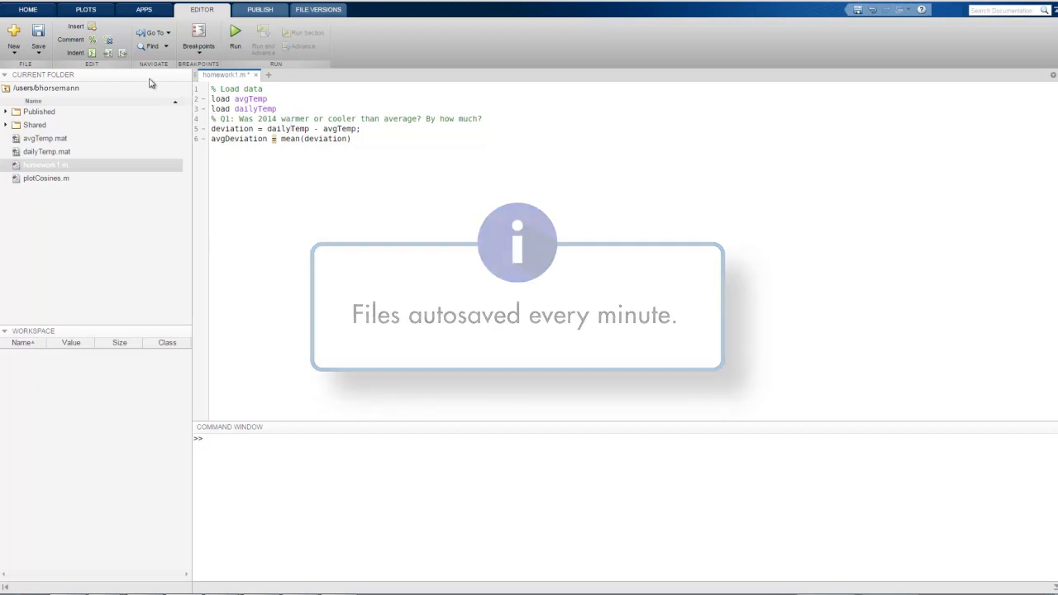
# Save homework1.m with its six lines loading the data and computing the deviation and mean
pyautogui.click(38, 37)
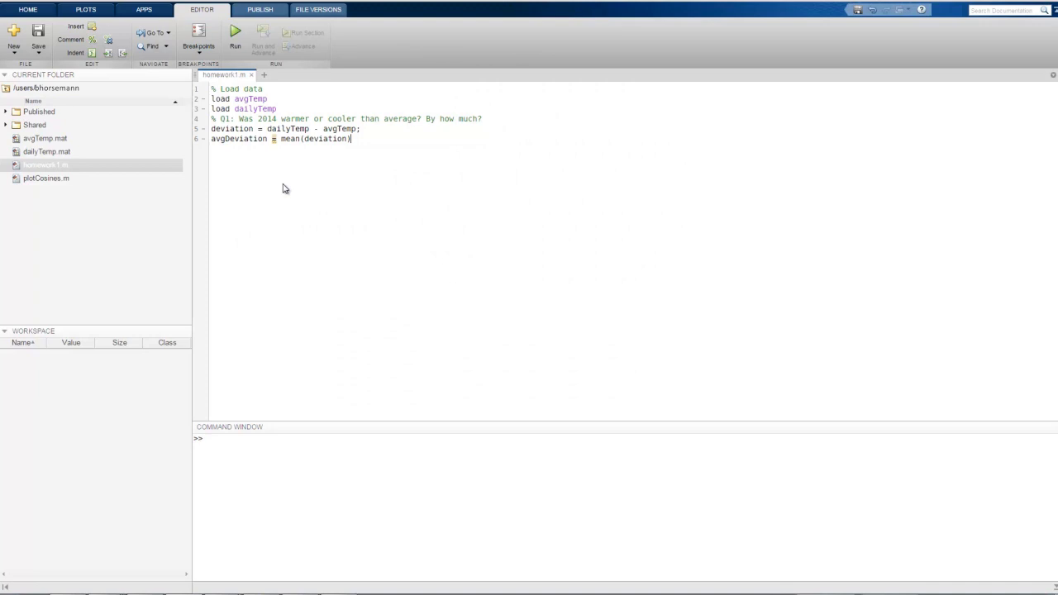
# Create a new folder named Assignment 1 in the current folder
pyautogui.click(28, 9)
pyautogui.click(38, 37)
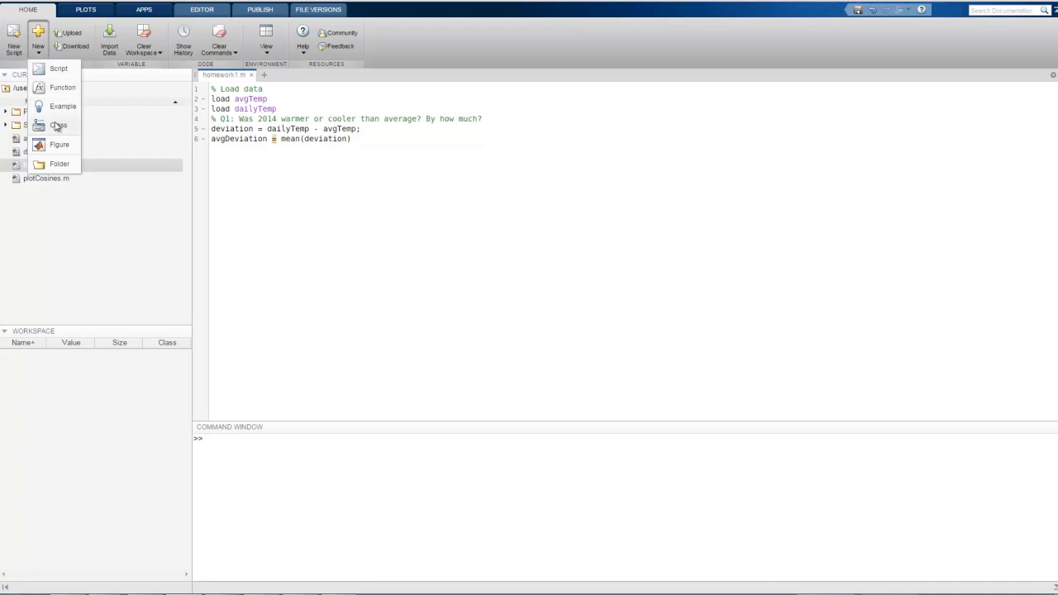
pyautogui.click(57, 164)
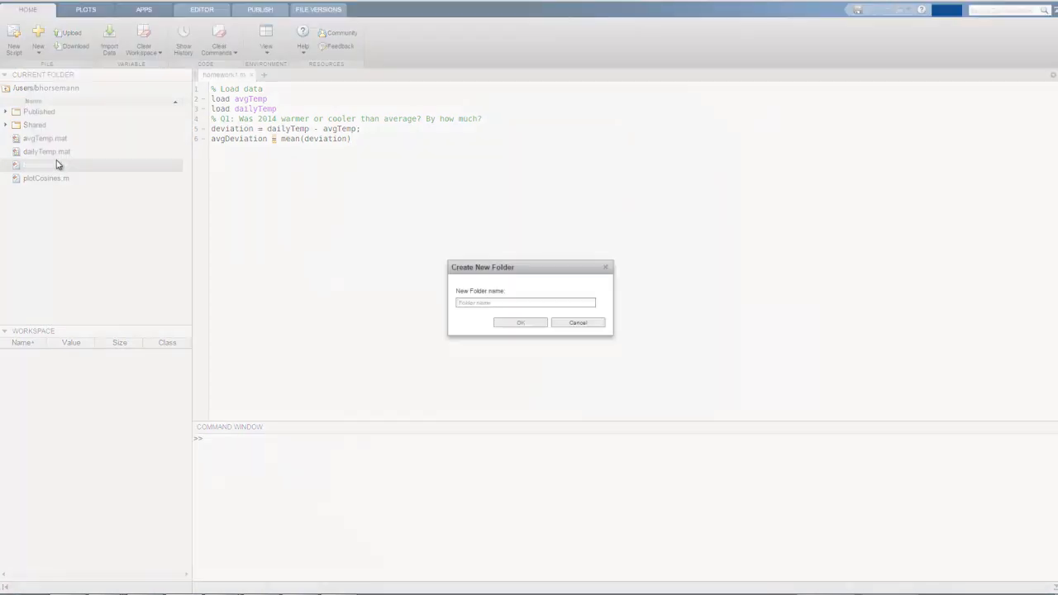
pyautogui.write('Assignment 1')
pyautogui.press('Return')
# Move both data files and homework1.m into Assignment 1 and enter that folder
pyautogui.moveTo(46, 164); pyautogui.dragTo(41, 112)
pyautogui.doubleClick(41, 112)
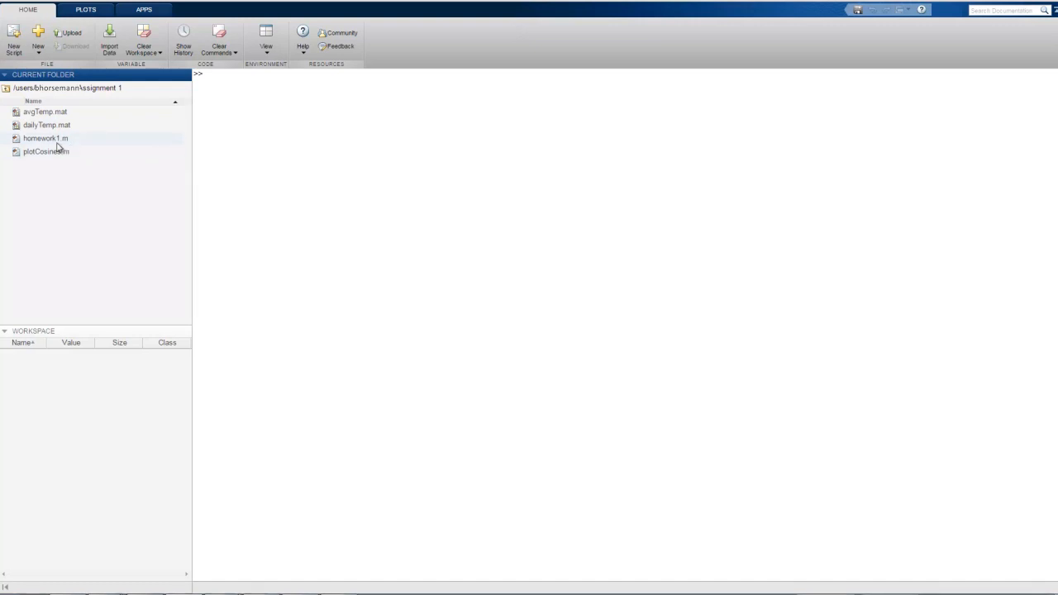
# Rename homework1.m to temperatureAnalysis.m via its context menu
pyautogui.click(52, 142)
pyautogui.rightClick(52, 146)
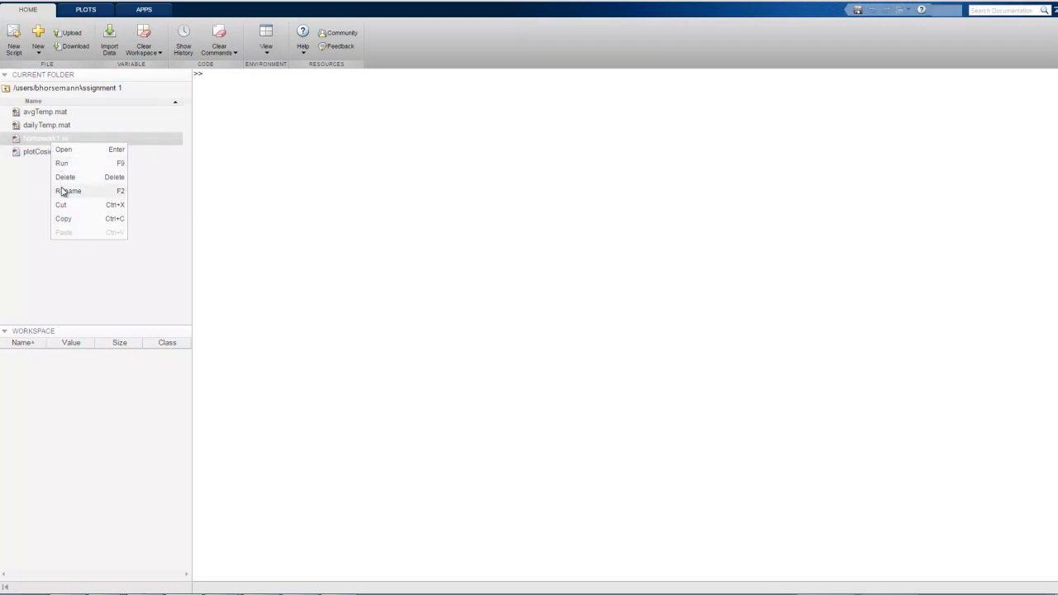
pyautogui.click(62, 191)
pyautogui.write('temperatureAnalysis')
pyautogui.press('Return')
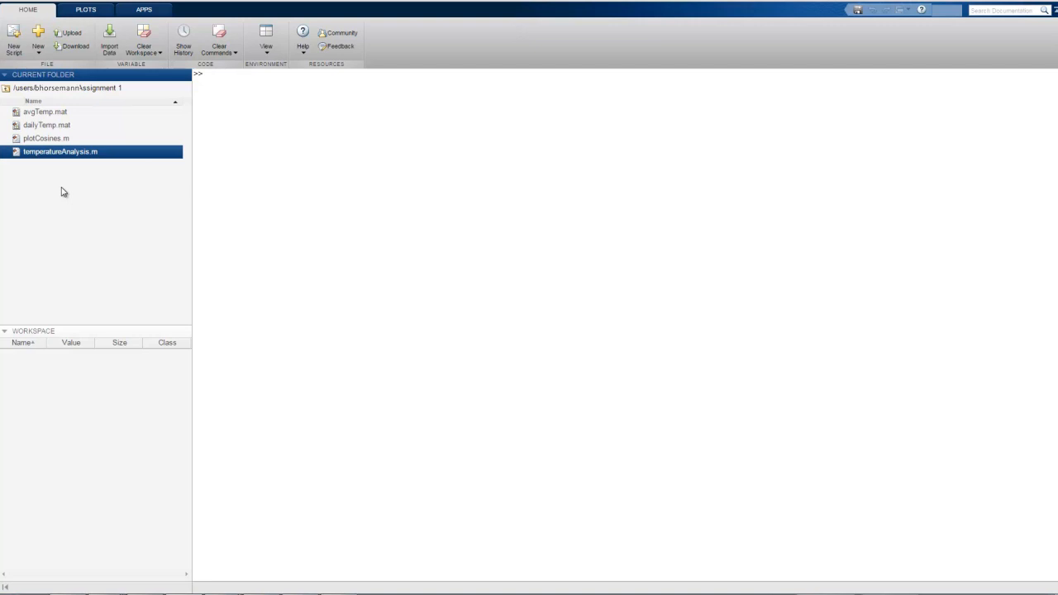